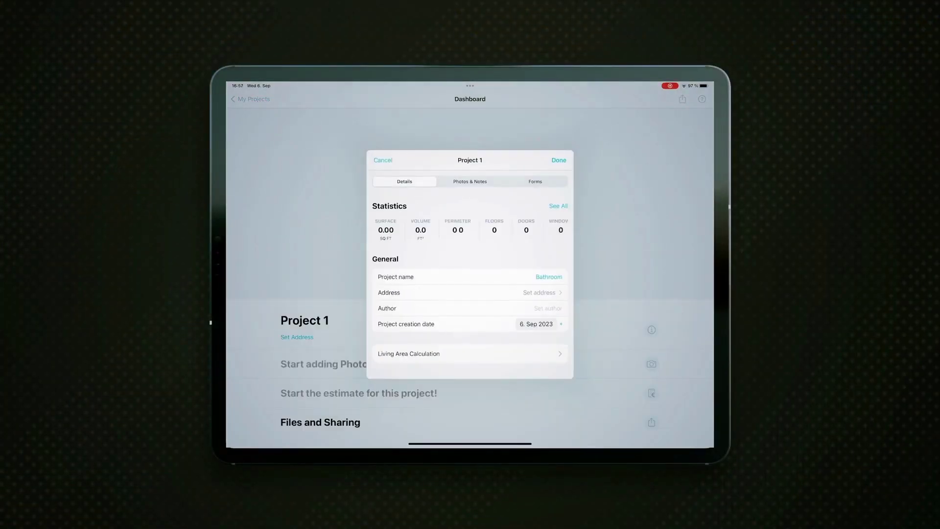
Confirm the project details with the name Bathroom and add a Ground Floor to the project.
left_click(559, 159)
left_click(470, 299)
left_click(382, 197)
left_click(471, 364)
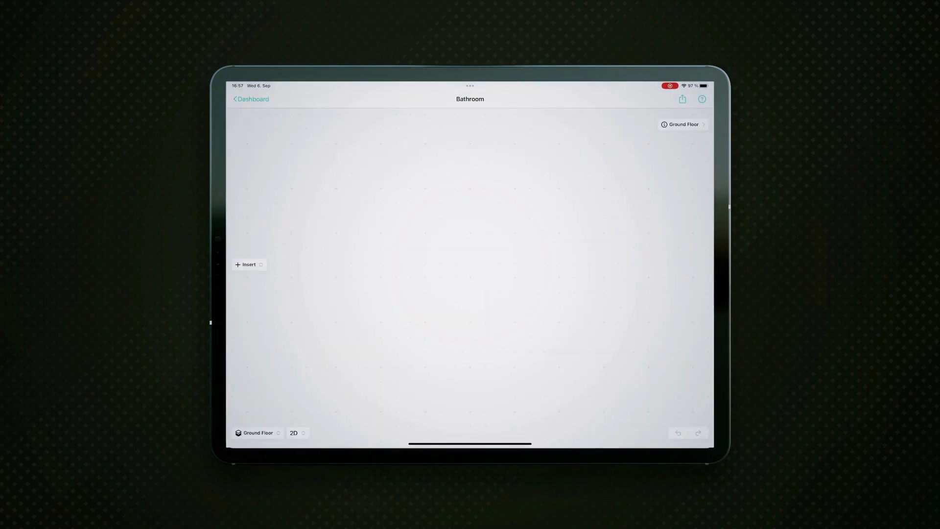
Start inserting a Bathroom room on the ground floor using the camera scan method.
left_click(242, 261)
left_click(441, 201)
left_click(402, 281)
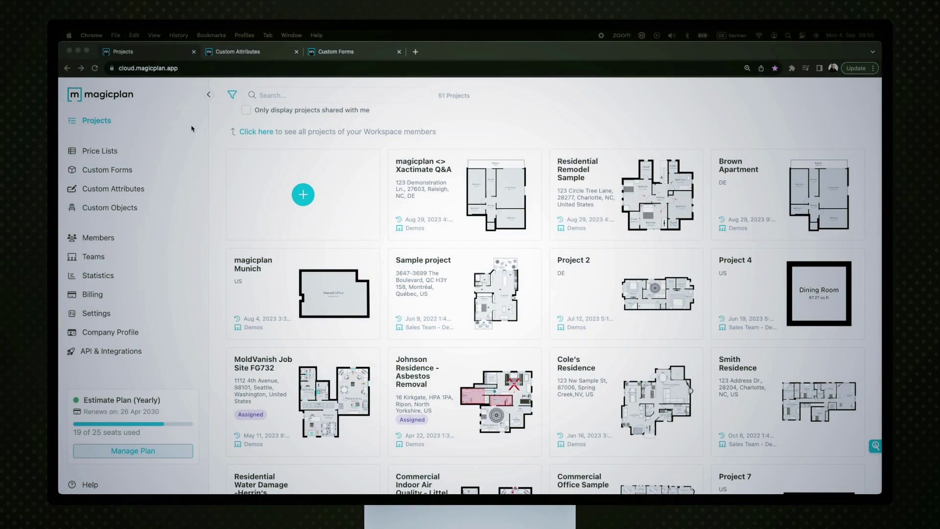
Switch to the Custom Attributes page in magicplan Cloud and examine the answer types available for the wall water-staining question.
scroll(189, 142, "down", 1)
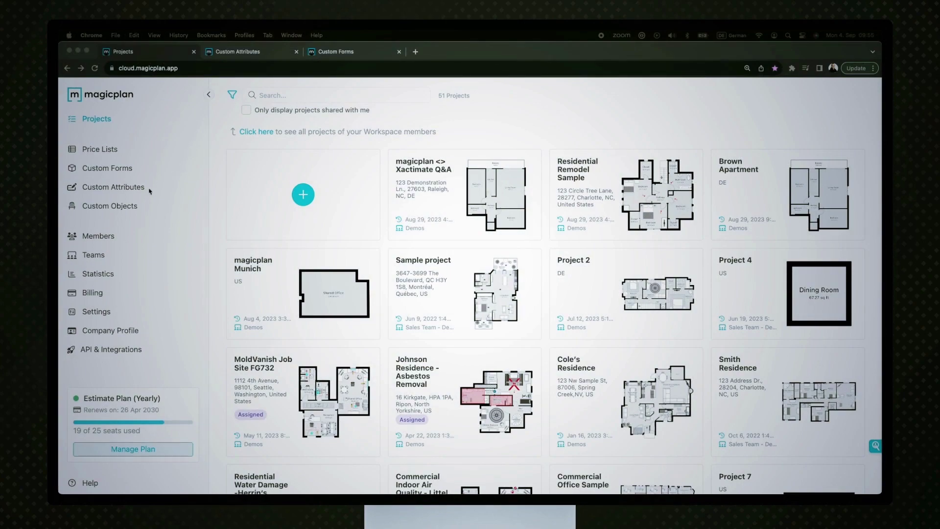
scroll(200, 145, "up", 2)
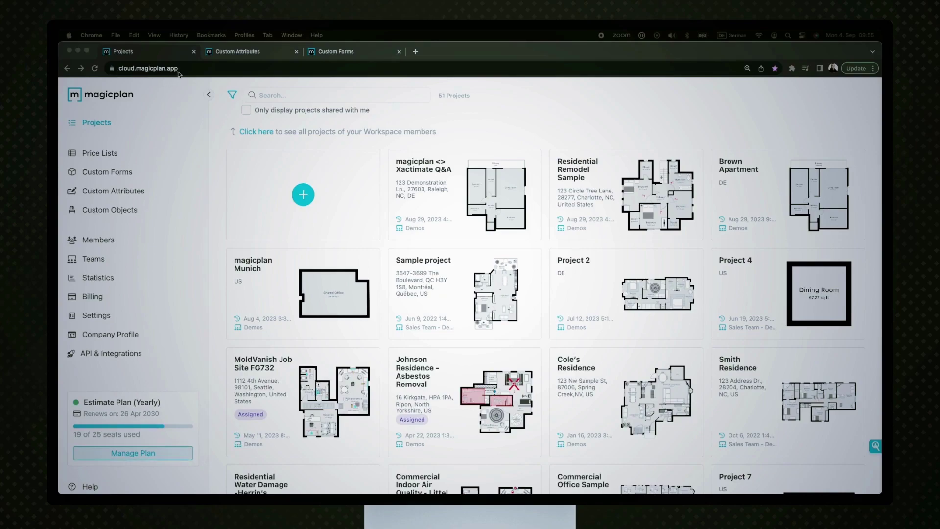
left_click(231, 53)
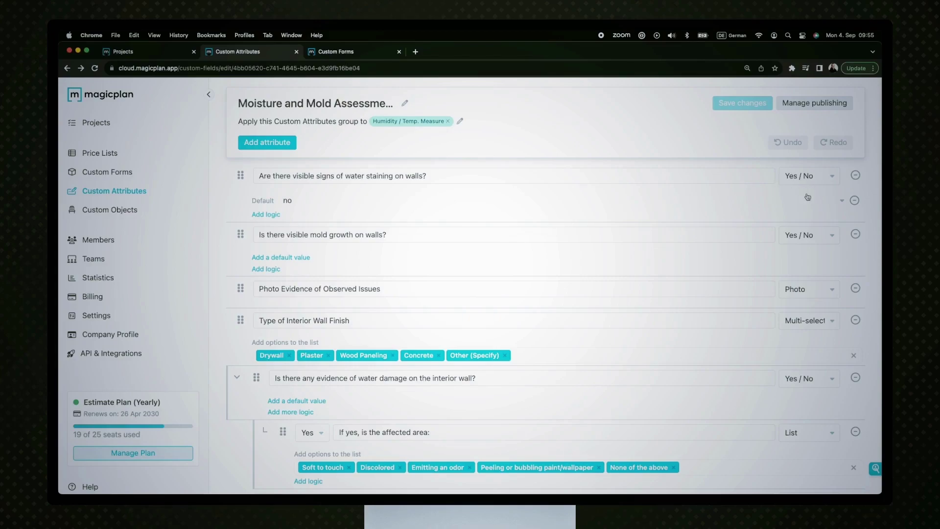
left_click(833, 183)
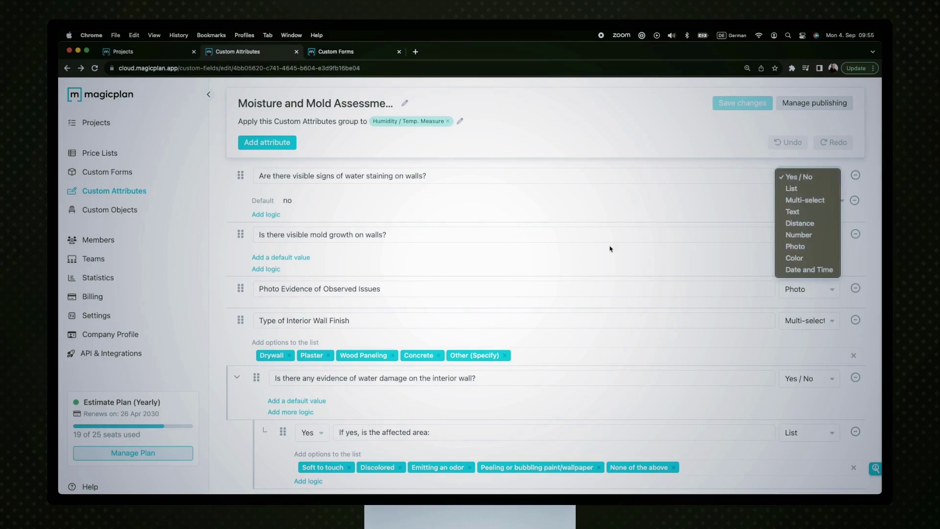
left_click(561, 217)
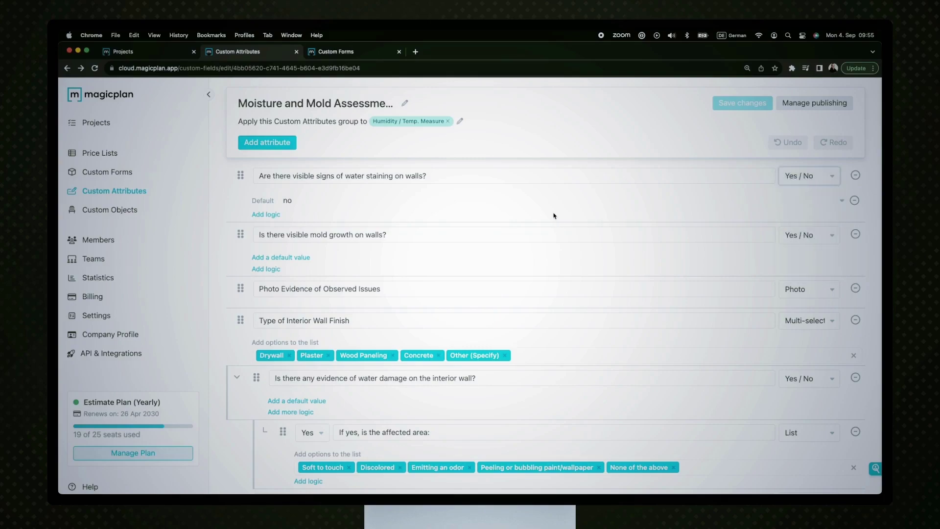
Examine which project elements the Moisture and Mold Assessment attribute group can be applied to, including the Project option.
left_click(460, 123)
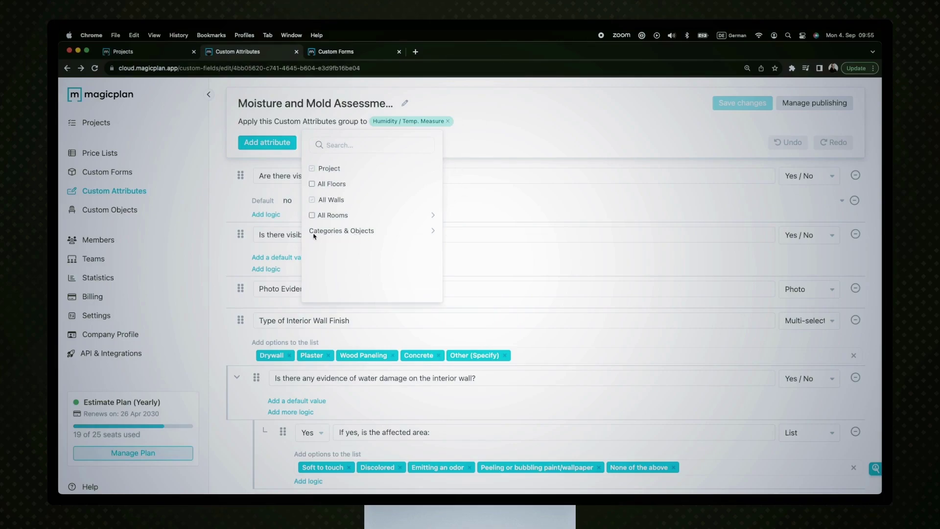
left_click(311, 169)
left_click(498, 156)
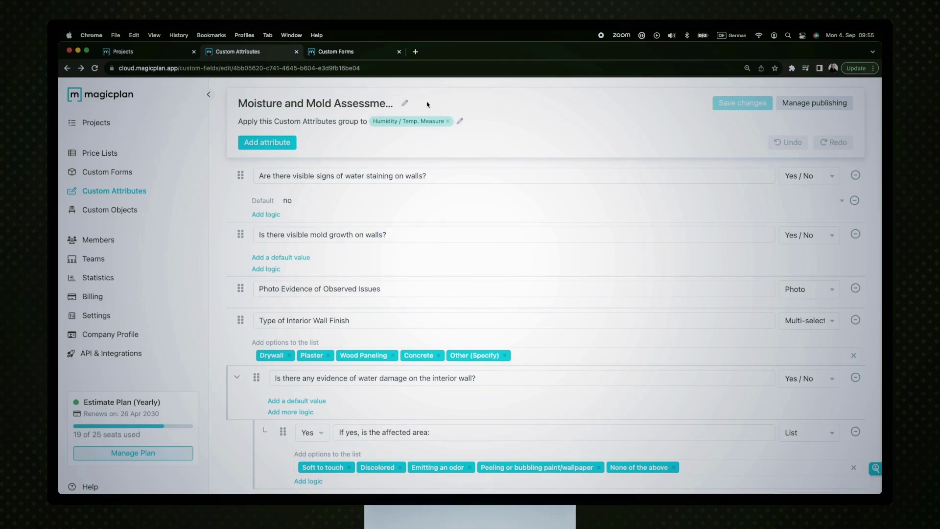
Switch to the Custom Forms page and review the sections and questions of the Moisture & Mold Damage form.
left_click(356, 54)
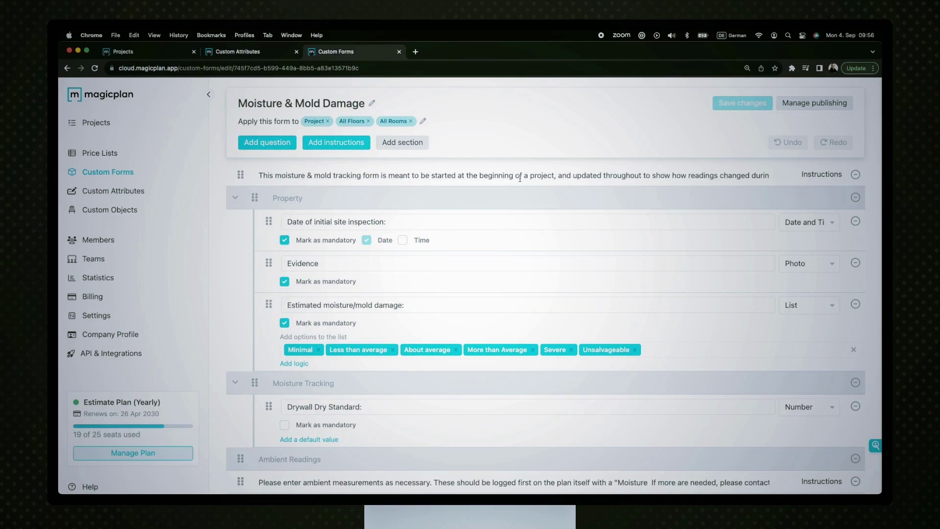
scroll(550, 183, "down", 3)
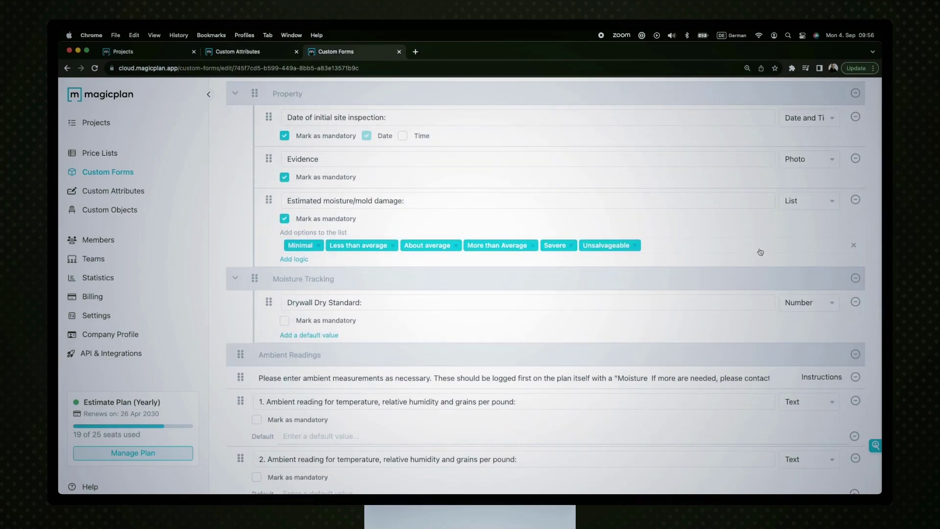
scroll(346, 147, "up", 3)
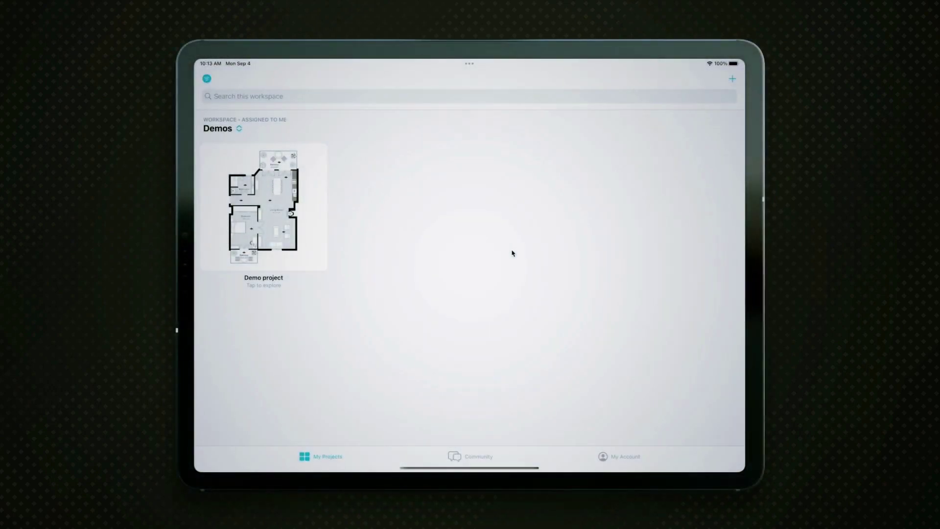
Create a new project in the magicplan tablet app and name it Moisture/Mold Inspection.
left_click(732, 80)
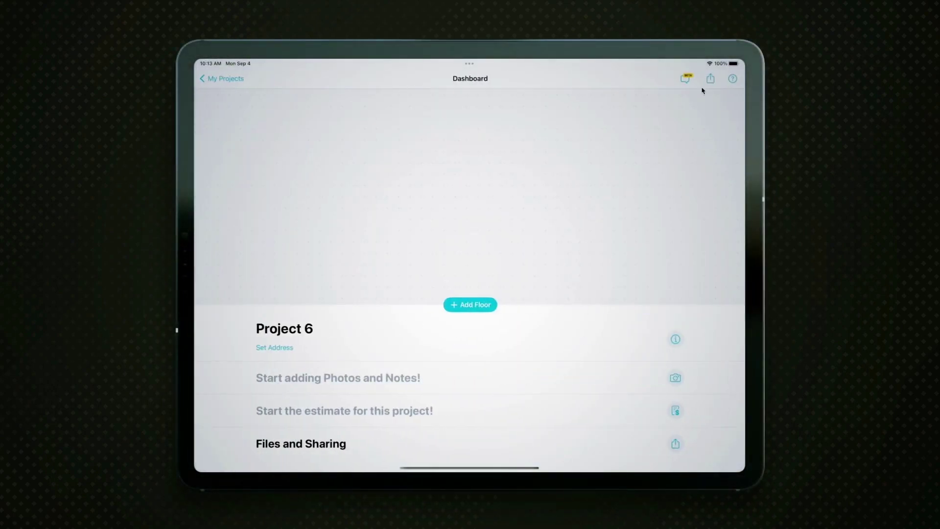
left_click(675, 339)
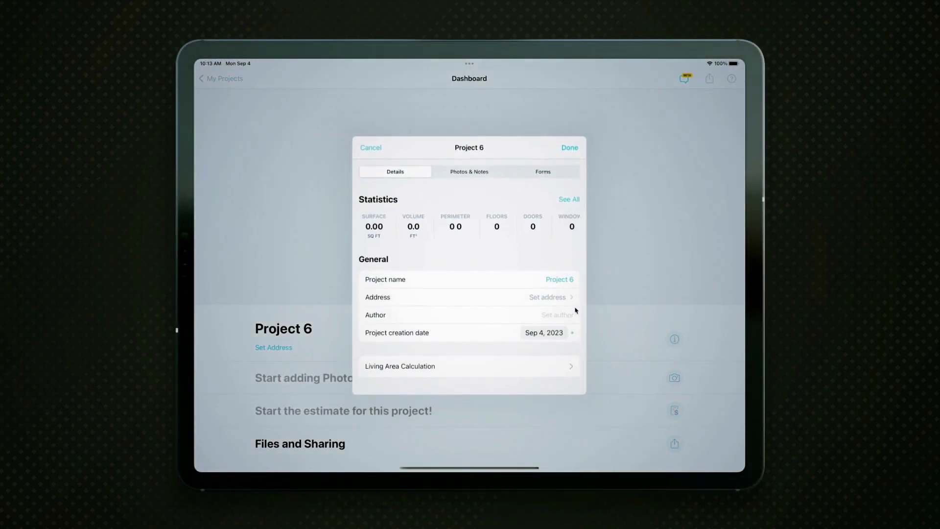
left_click(557, 282)
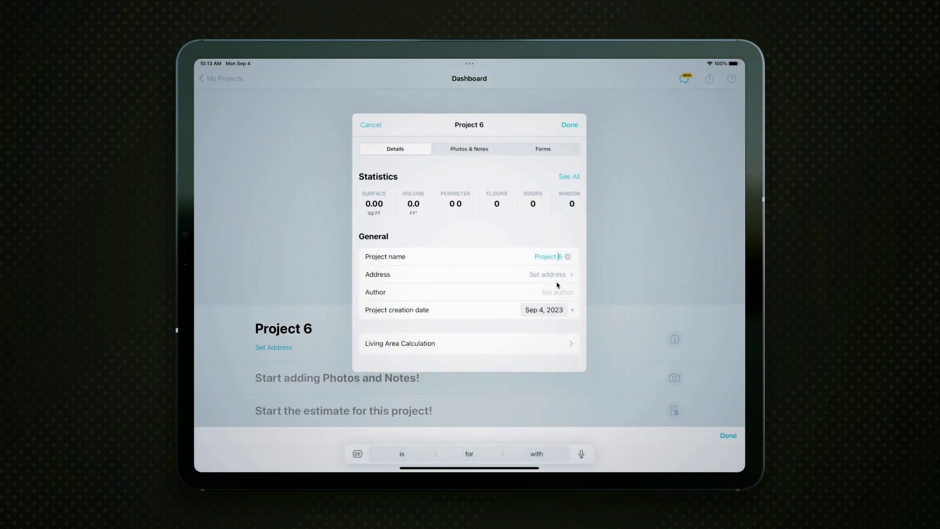
left_click(568, 257)
type("Moisture/Mold Inspection")
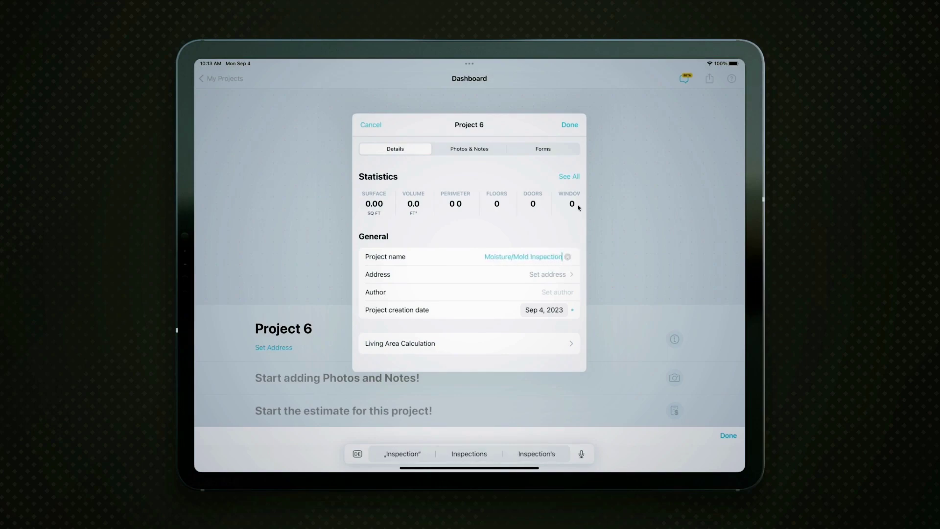
left_click(569, 125)
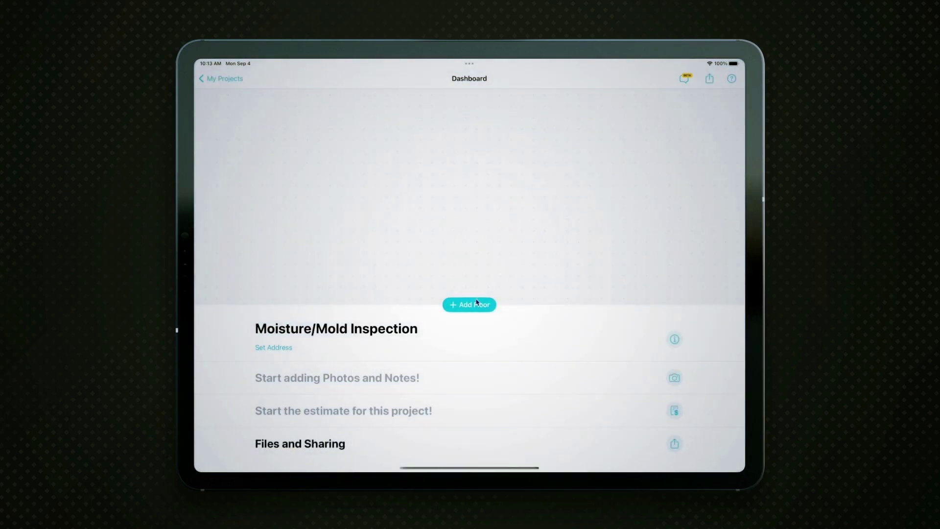
Add a Ground Floor to the Moisture/Mold Inspection project.
left_click(477, 304)
left_click(402, 191)
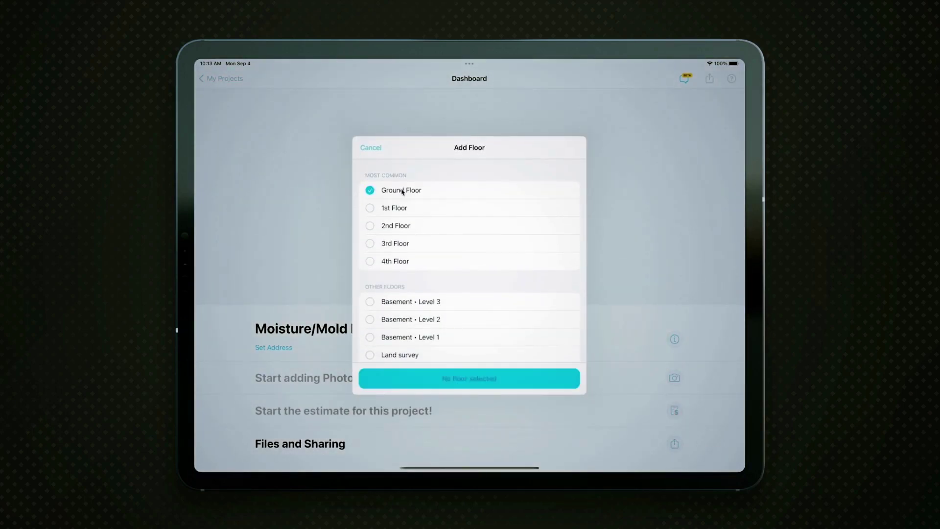
left_click(439, 379)
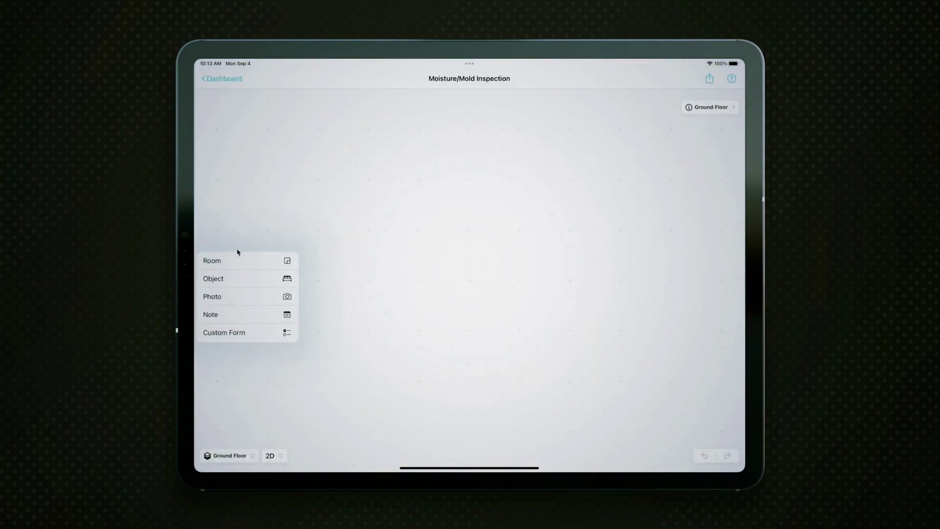
Insert a square room of the residential type Living Room on the ground floor.
left_click(238, 260)
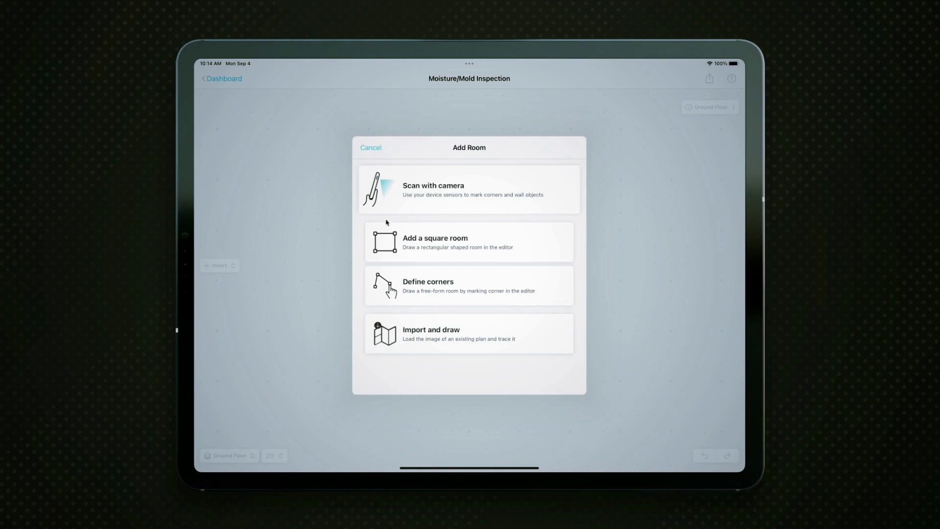
left_click(395, 254)
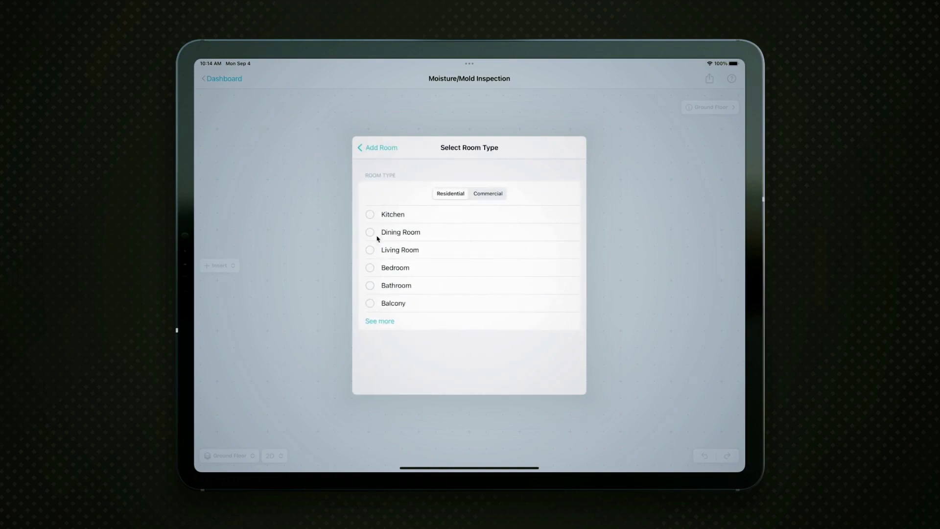
left_click(392, 248)
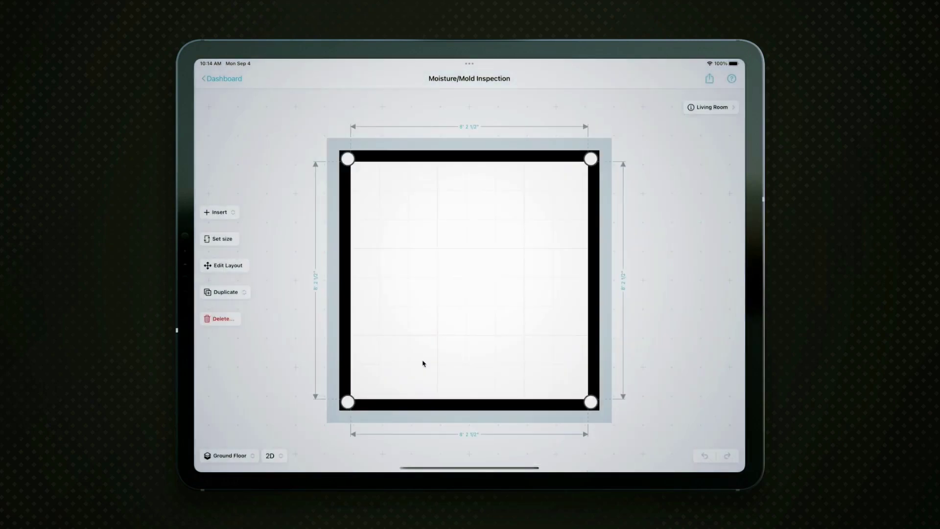
Insert a Humidity / Temp. Measure object from the Restoration category and place it in the living room's lower-left area.
scroll(433, 359, "down", 5, "ctrl")
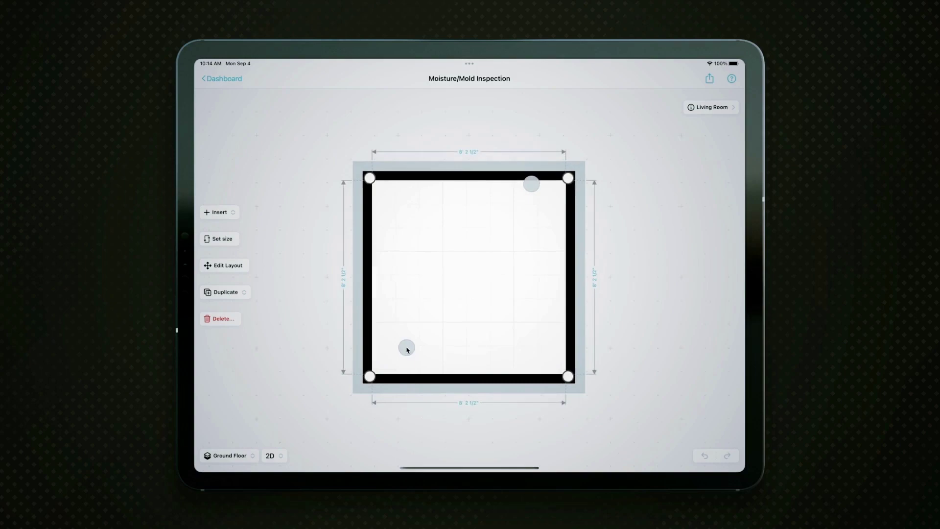
scroll(421, 337, "down", 2, "ctrl")
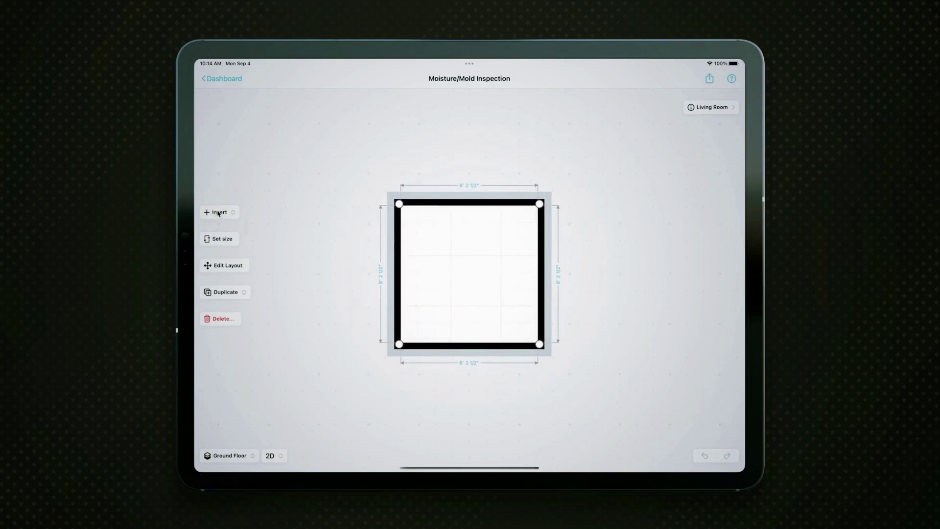
left_click(219, 212)
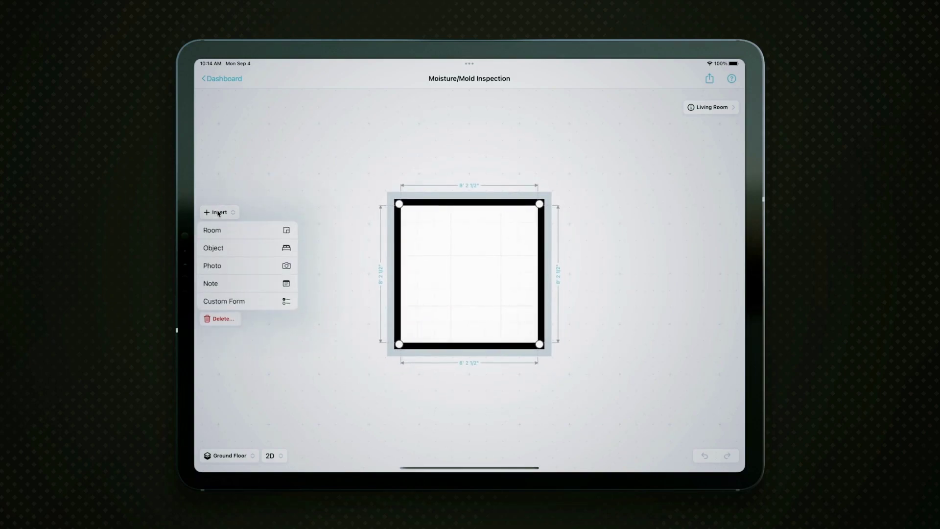
left_click(239, 248)
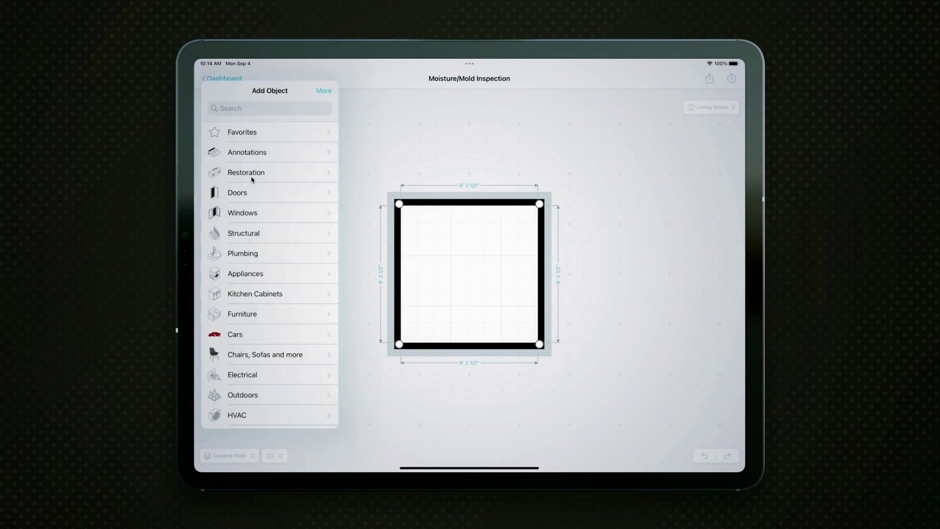
left_click(287, 176)
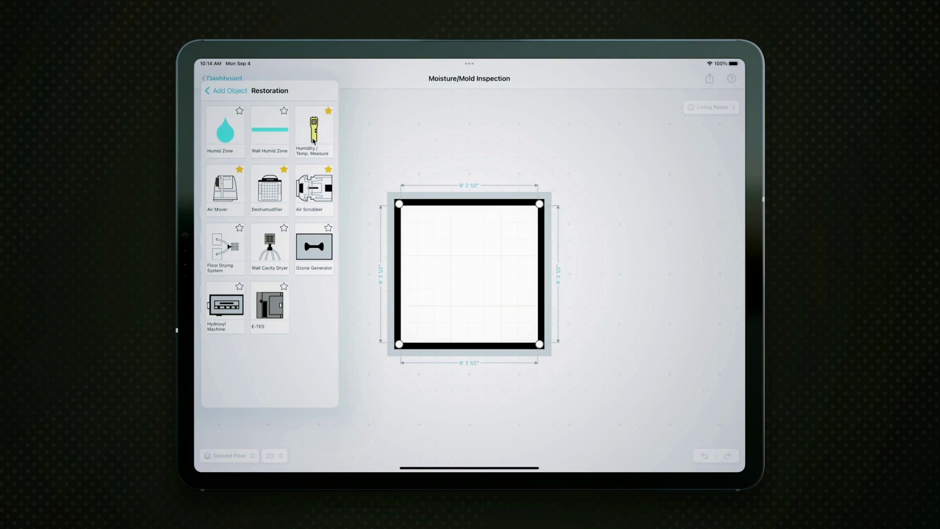
left_click(314, 135)
left_click_drag(468, 269, 434, 312)
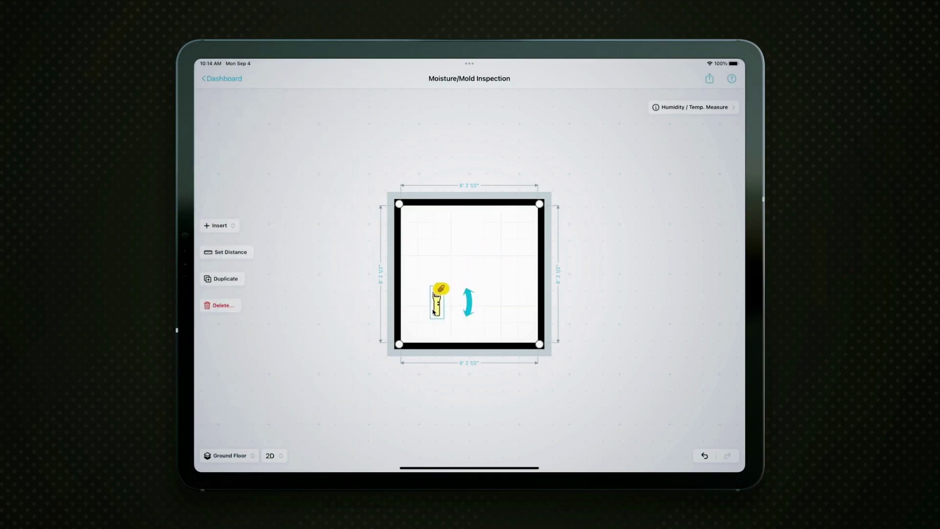
Insert a Photo annotation in the living room beside the humidity meter and rotate it to face the right wall.
left_click(225, 228)
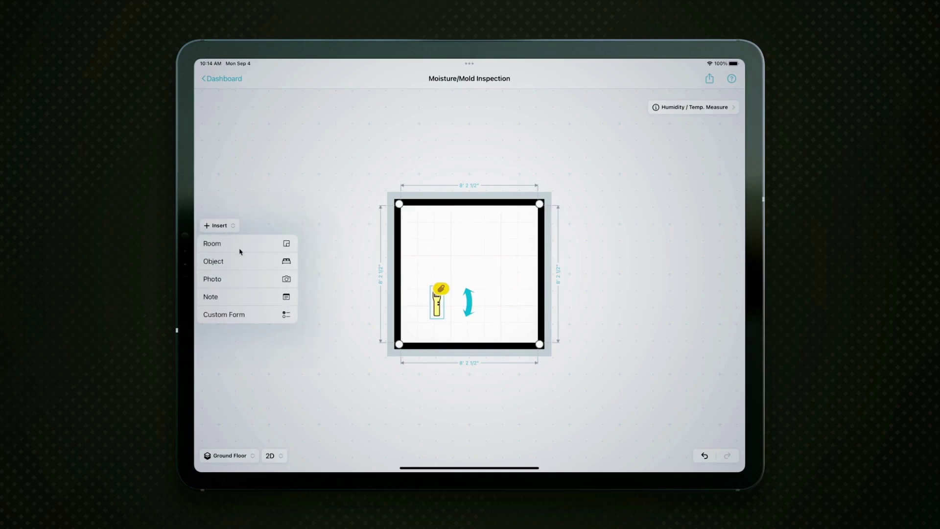
left_click(242, 262)
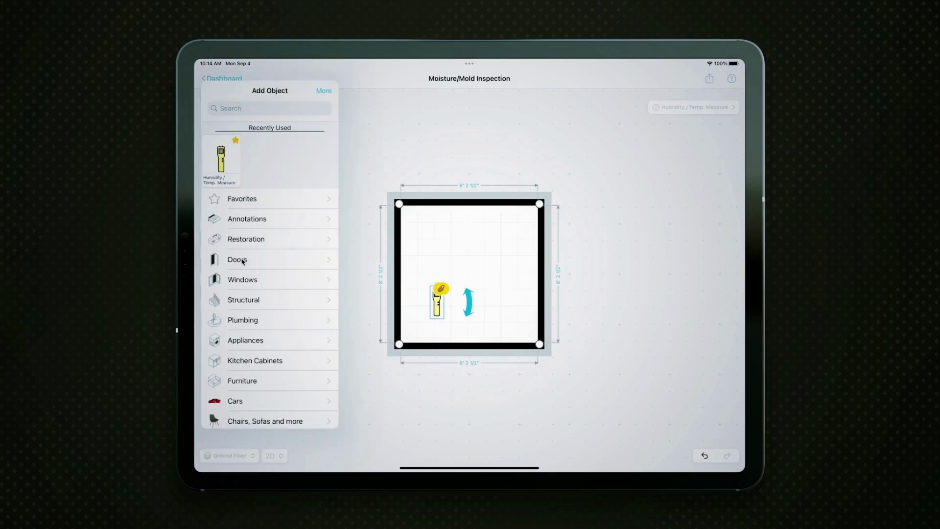
left_click(287, 221)
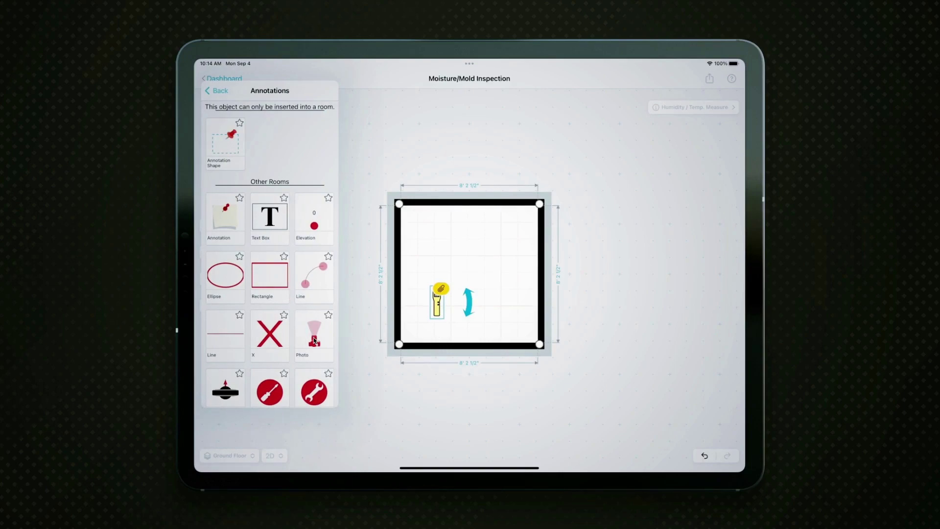
left_click(314, 341)
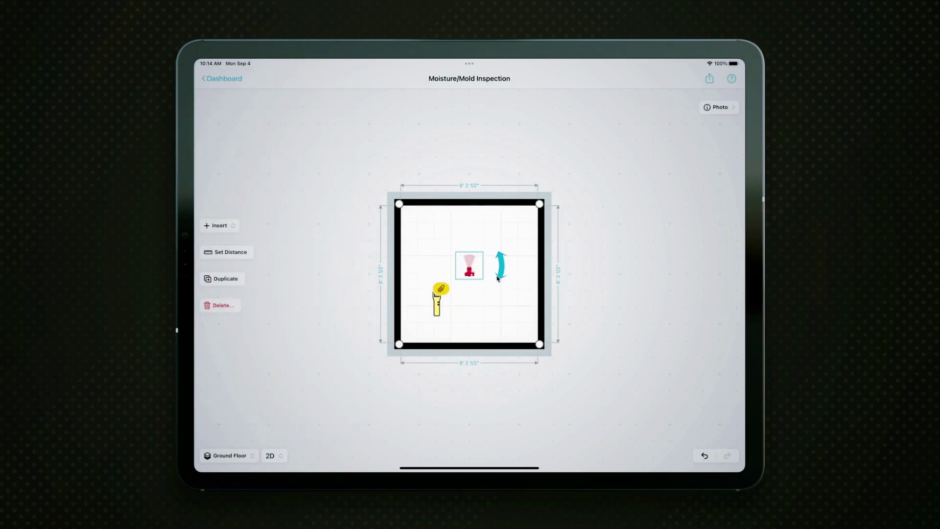
left_click_drag(498, 278, 487, 308)
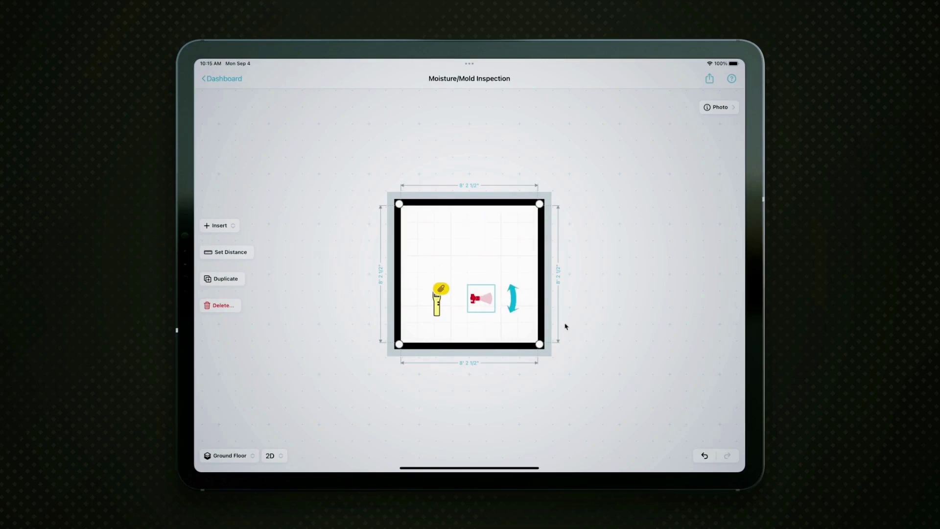
Open the Moisture & Mold Damage form attached to the Ground Floor.
left_click(592, 353)
left_click(648, 214)
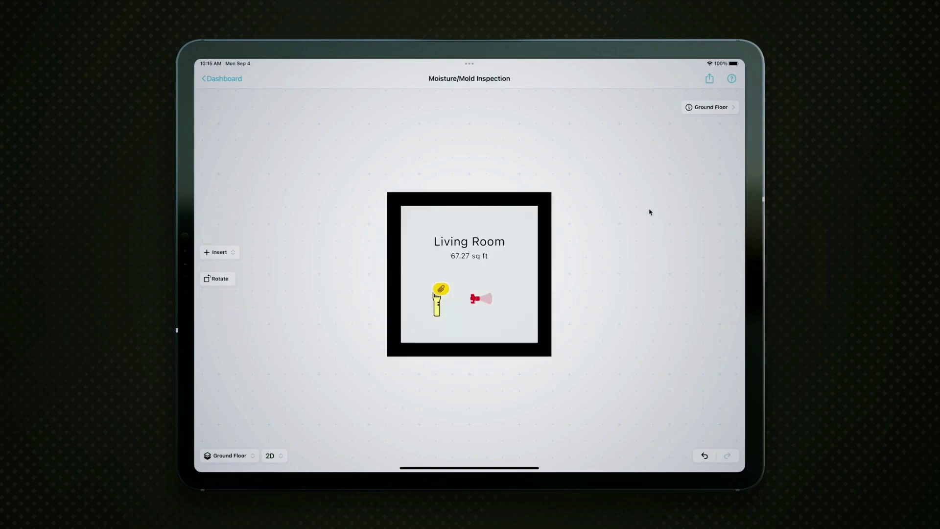
left_click(700, 109)
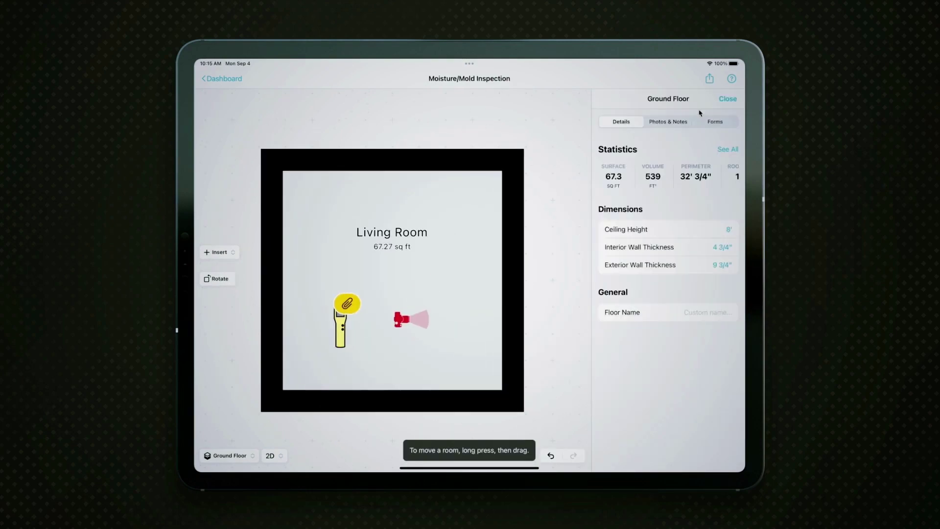
left_click(704, 124)
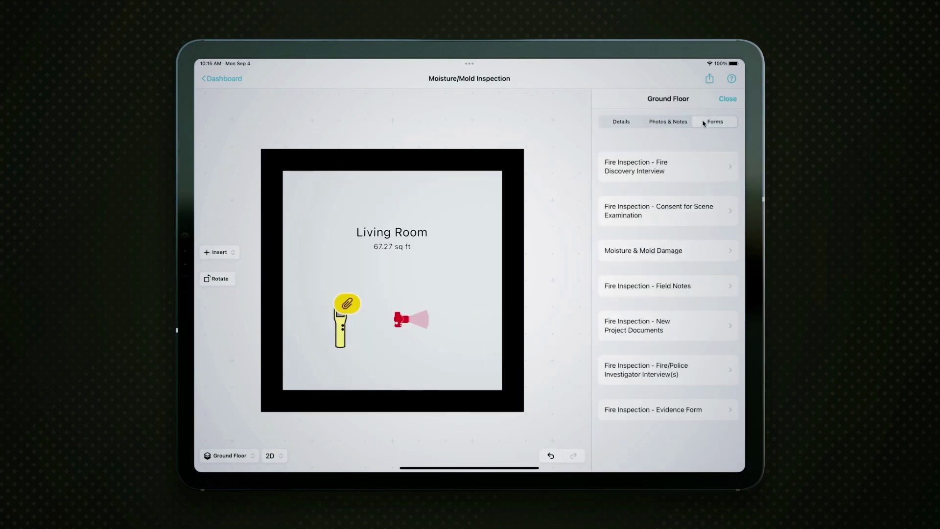
left_click(652, 254)
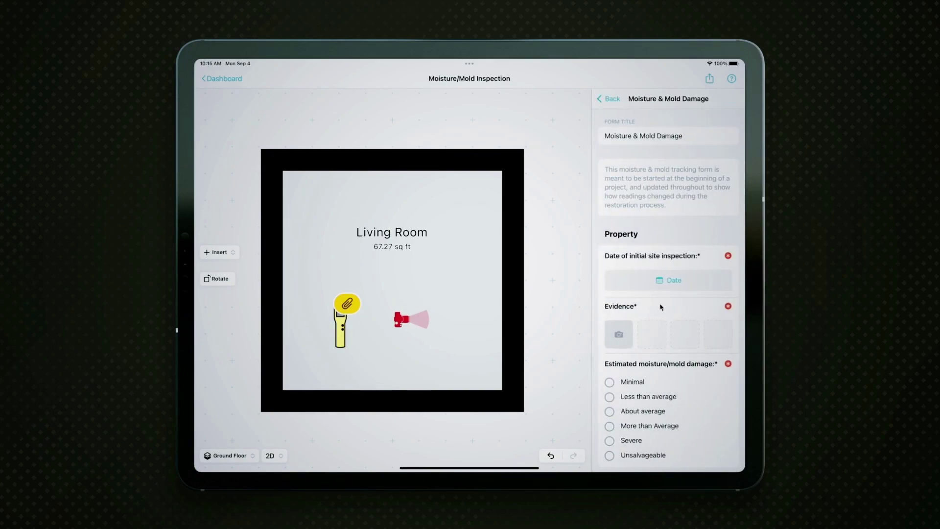
Add two damage photos from the photo library as Evidence in the Moisture & Mold Damage form.
left_click_drag(661, 307, 663, 273)
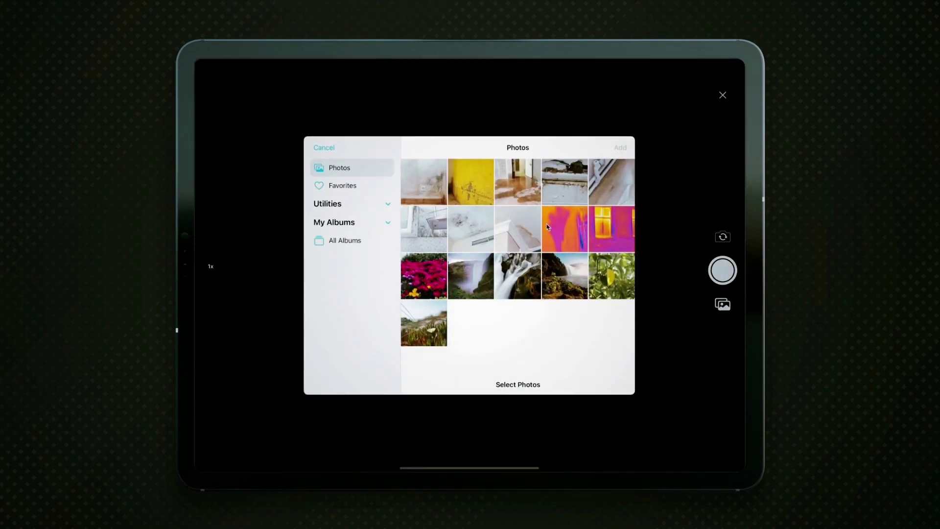
left_click(424, 188)
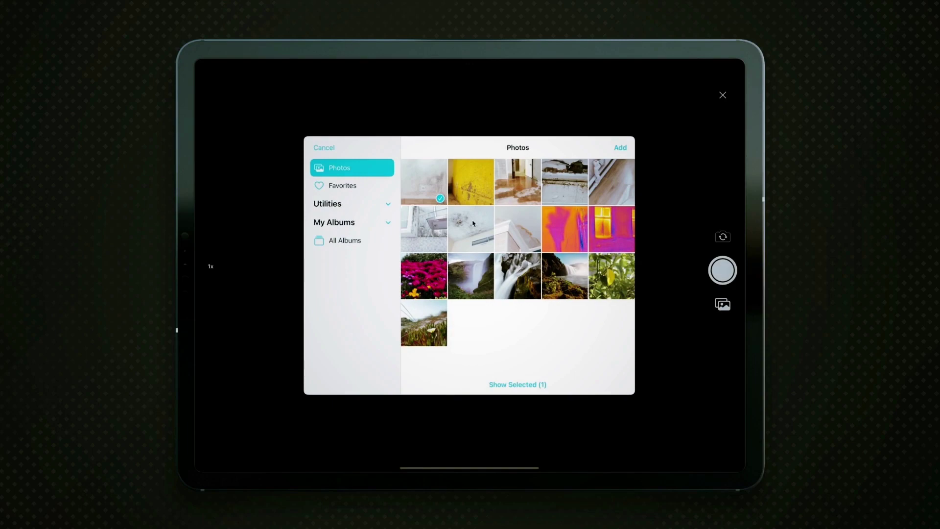
left_click(473, 224)
left_click(620, 148)
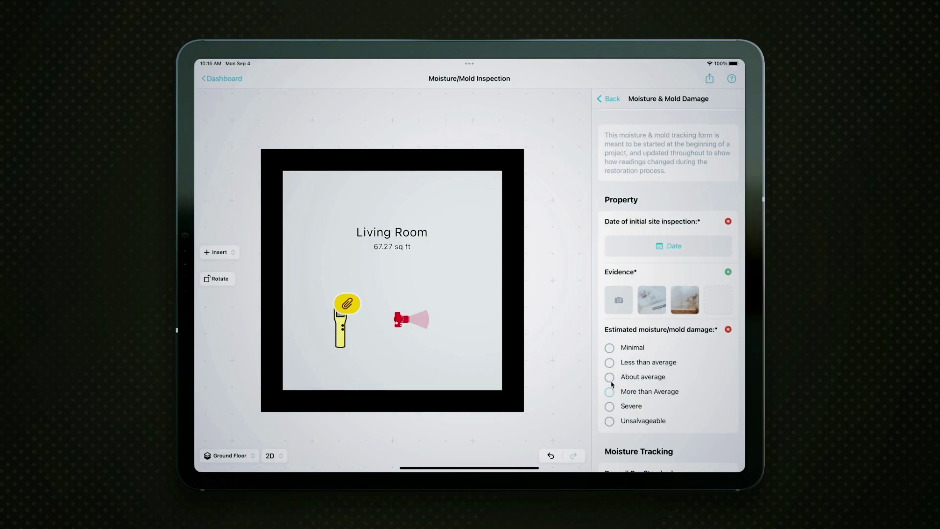
Set the form's estimated moisture/mold damage to More than Average, review the Moisture Tracking questions and leave the form.
scroll(612, 385, "down", 3)
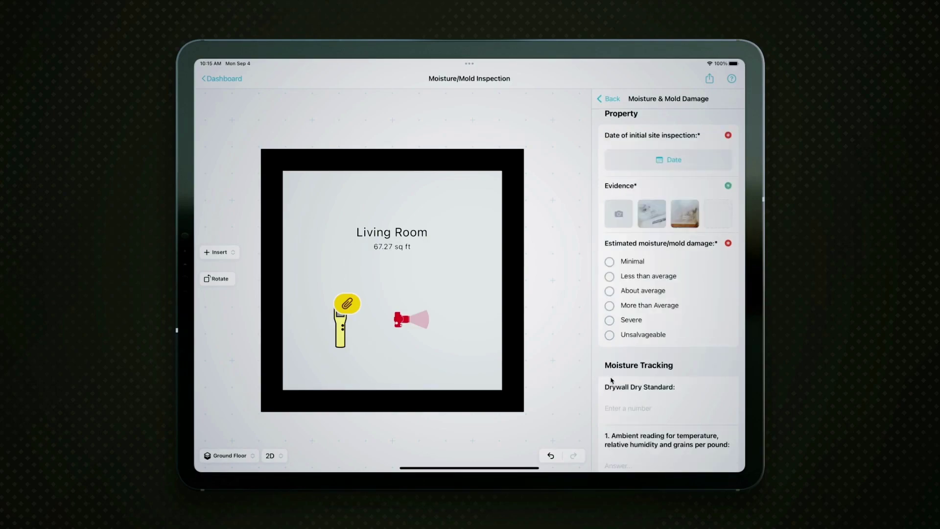
left_click(610, 306)
left_click_drag(638, 364, 646, 270)
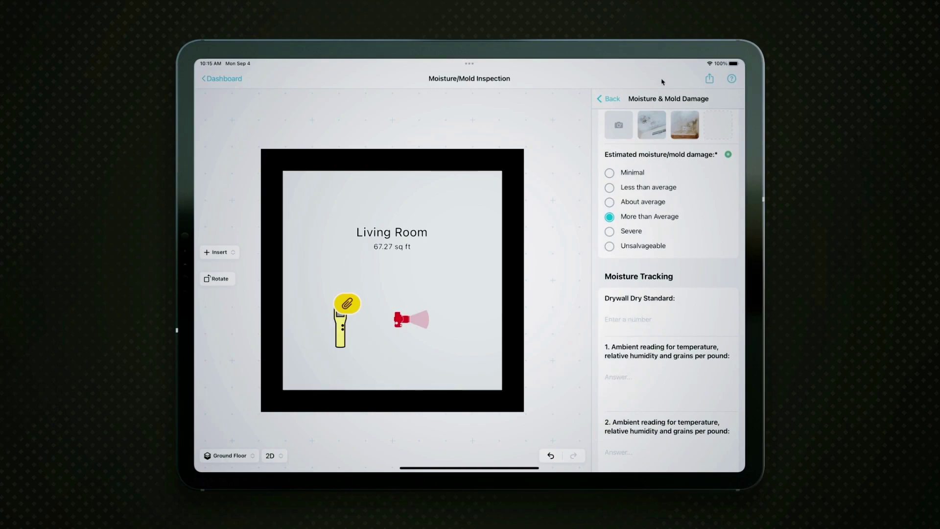
left_click(613, 99)
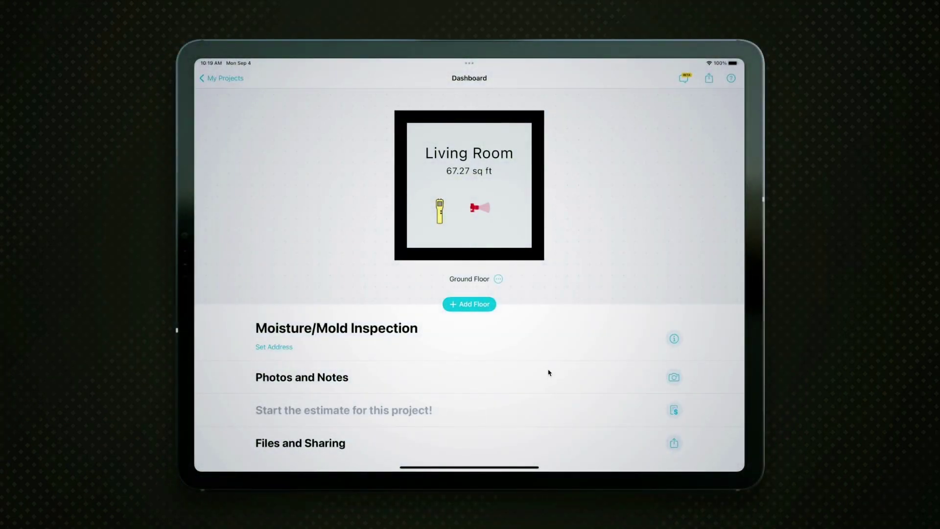
Review the project's export formats and sharing options in Files and Sharing, including Report PDF, Sketch PDF and sending by email.
left_click(457, 439)
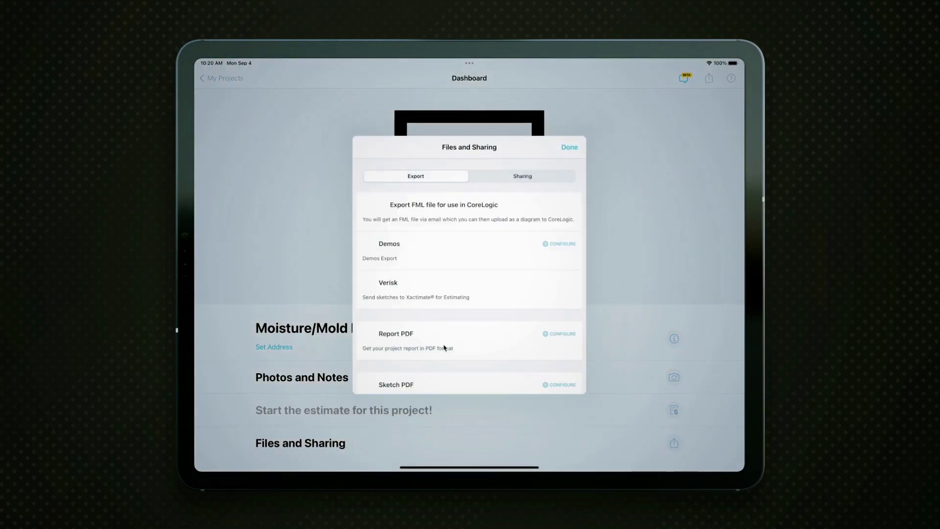
left_click(520, 176)
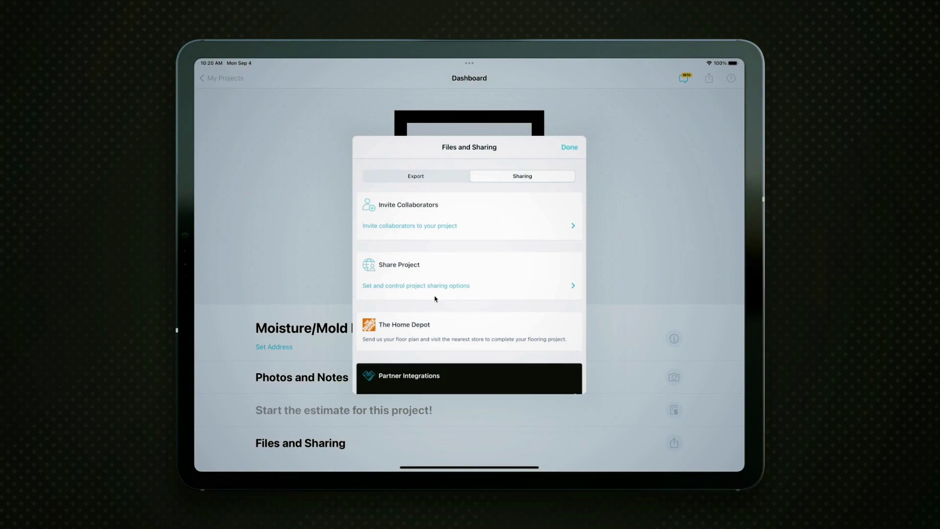
left_click(440, 177)
scroll(466, 294, "down", 3)
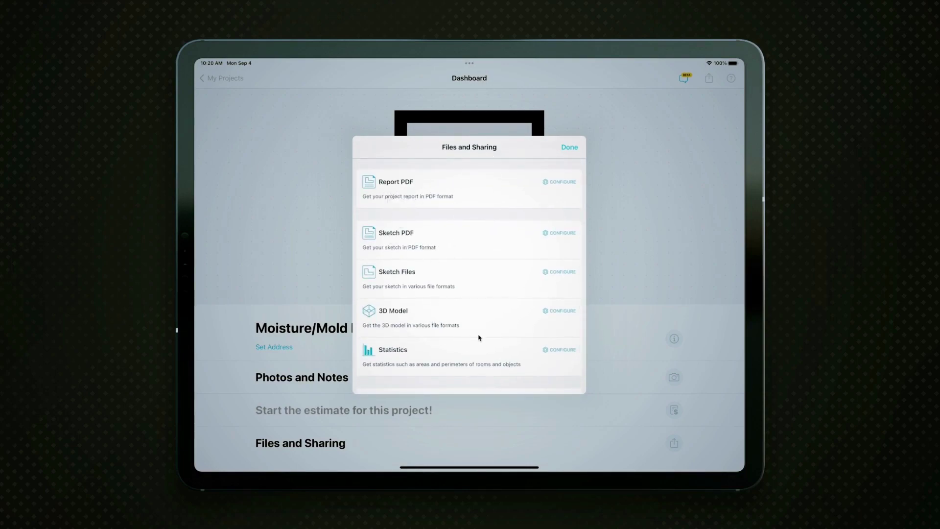
left_click_drag(481, 337, 484, 258)
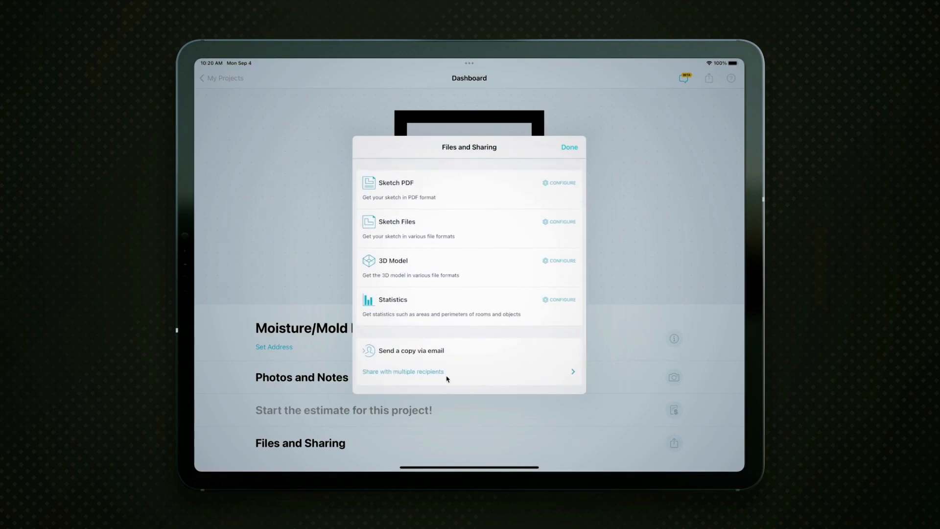
left_click(574, 153)
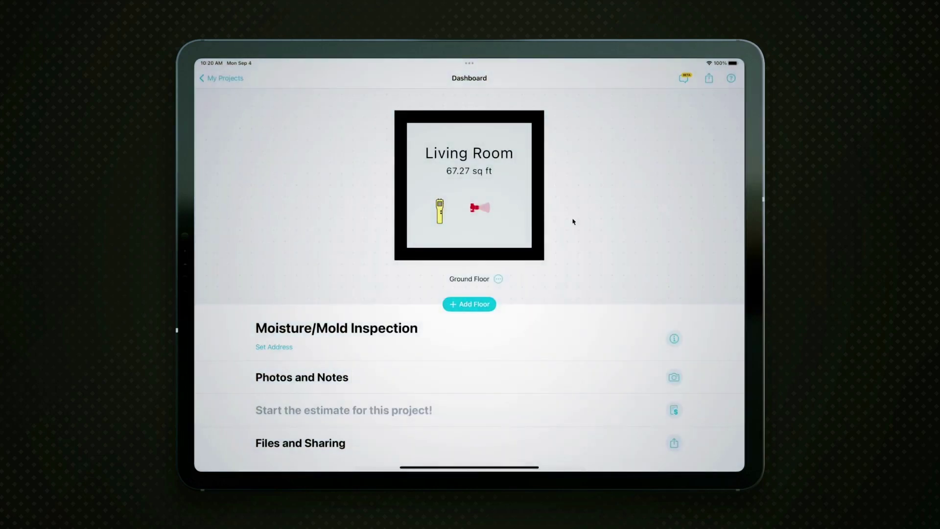
Leave the project and look at the account's Company Profile, including its Watermark settings.
left_click(223, 81)
left_click(612, 456)
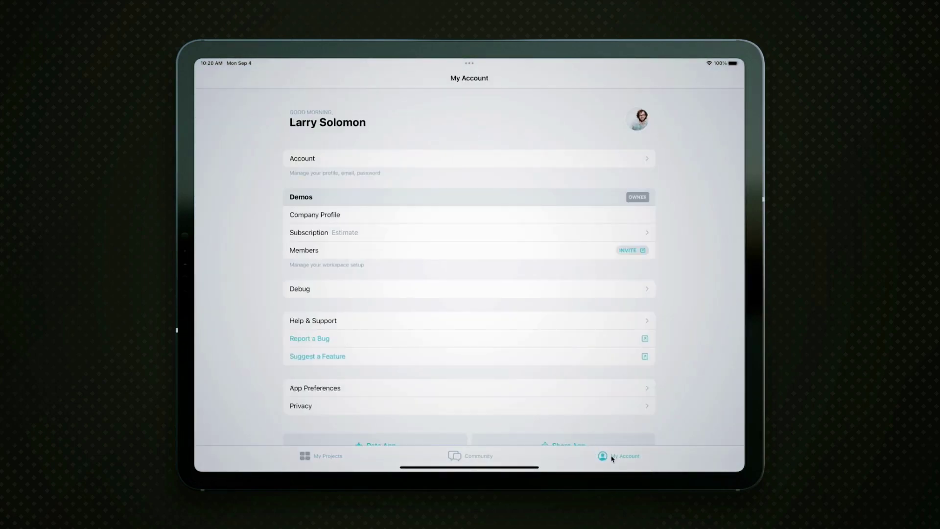
left_click(458, 212)
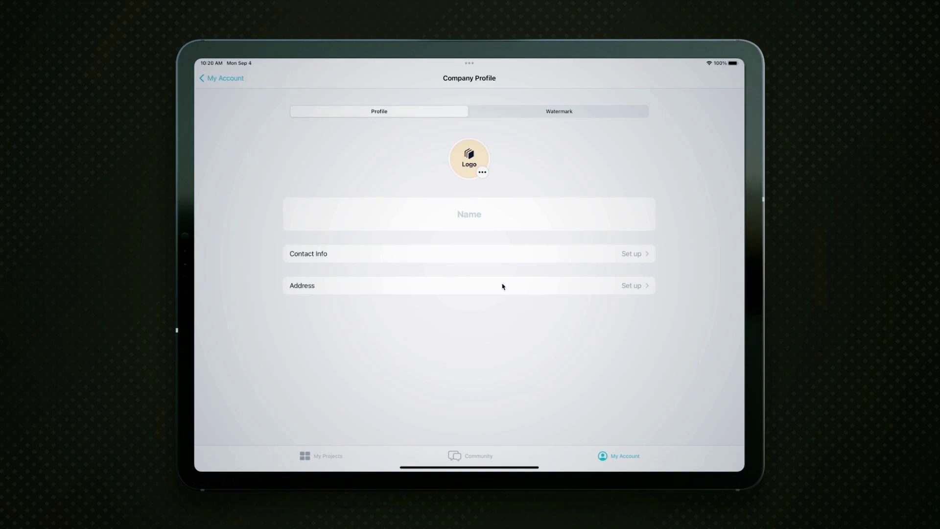
left_click(509, 109)
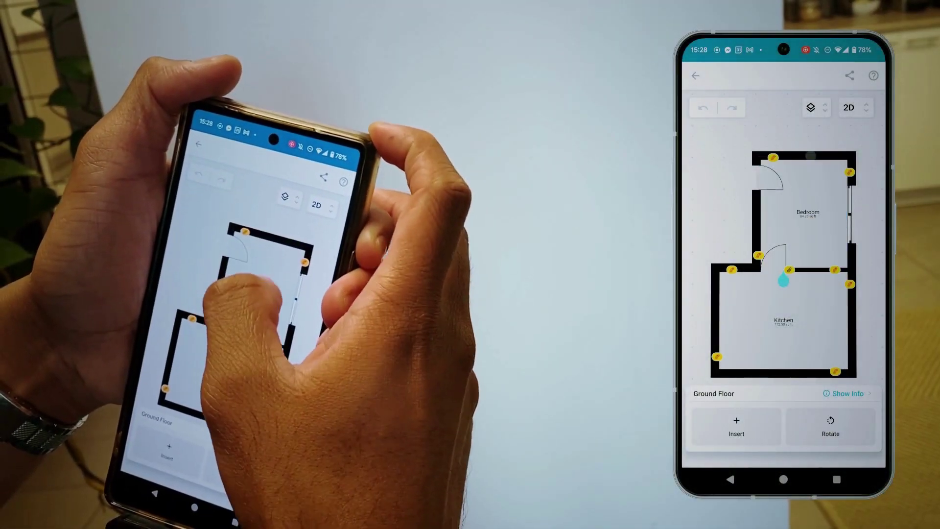
Attach a FLIR ONE thermal photo to the bedroom's upper wall and view the photo at full size.
left_click(783, 188)
left_click(708, 427)
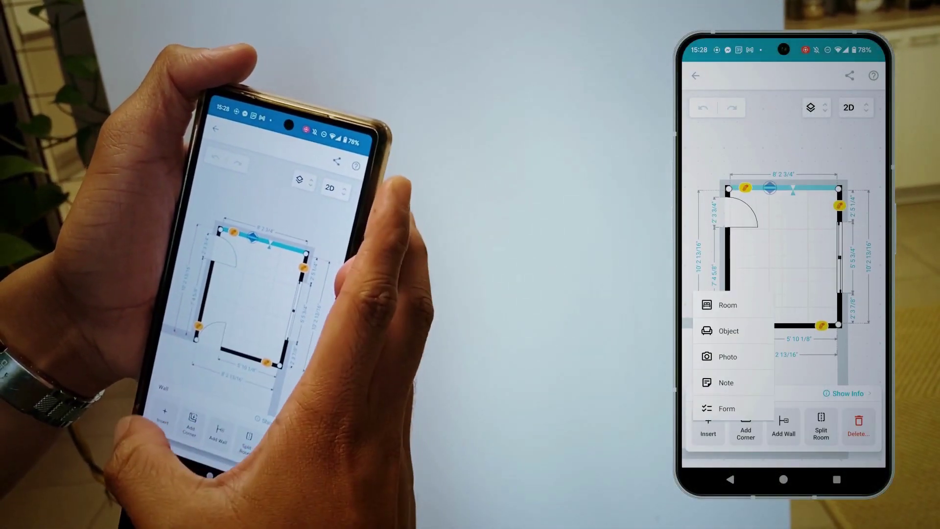
left_click(708, 426)
left_click(709, 426)
left_click(728, 357)
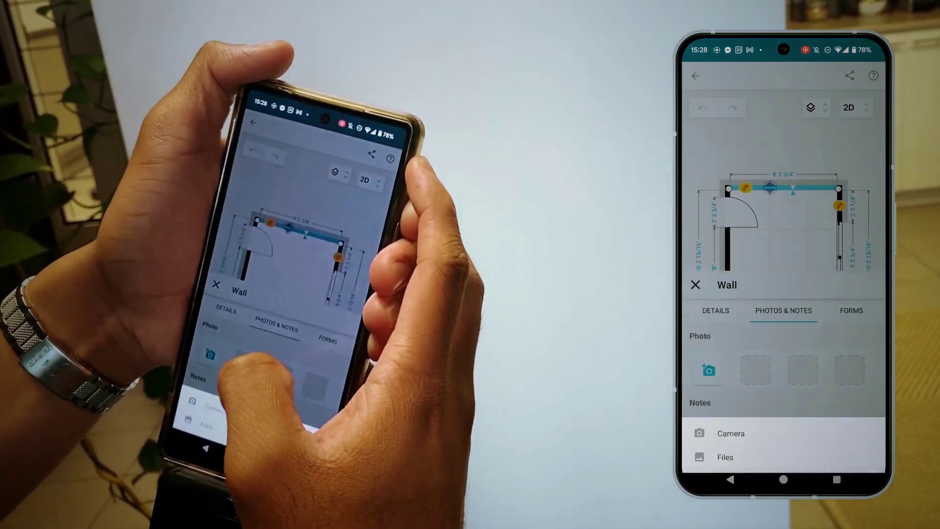
left_click(731, 429)
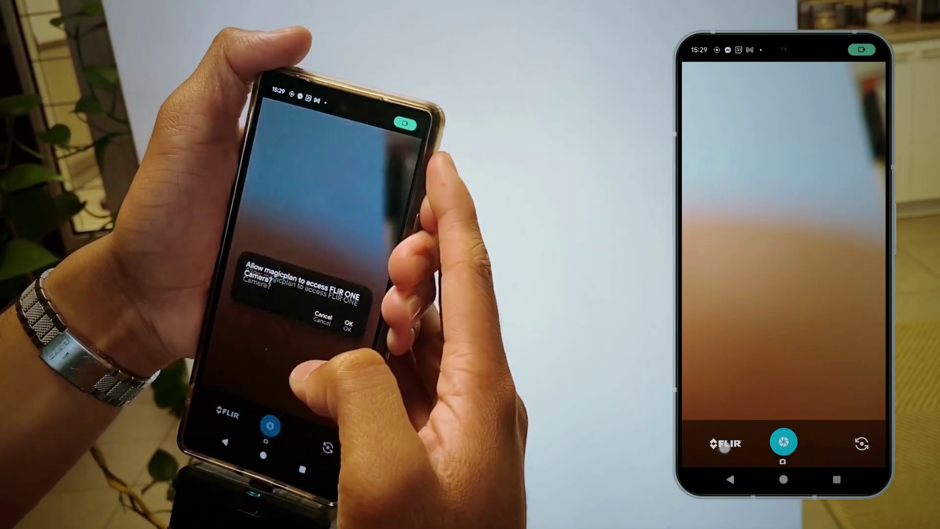
left_click(850, 279)
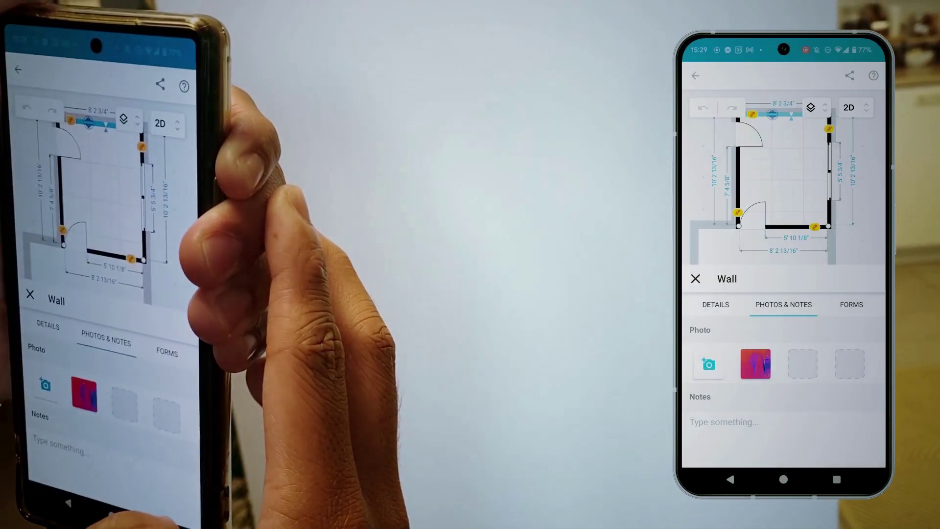
left_click(755, 364)
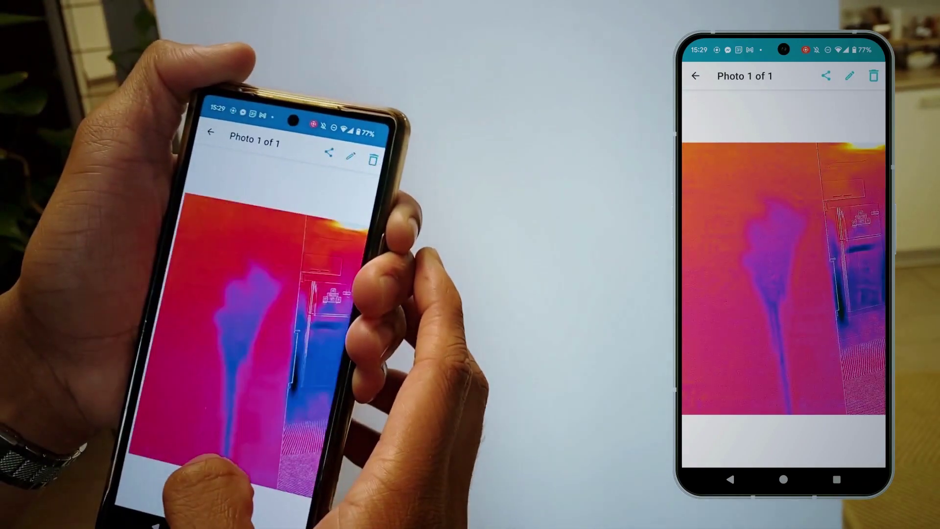
left_click(695, 75)
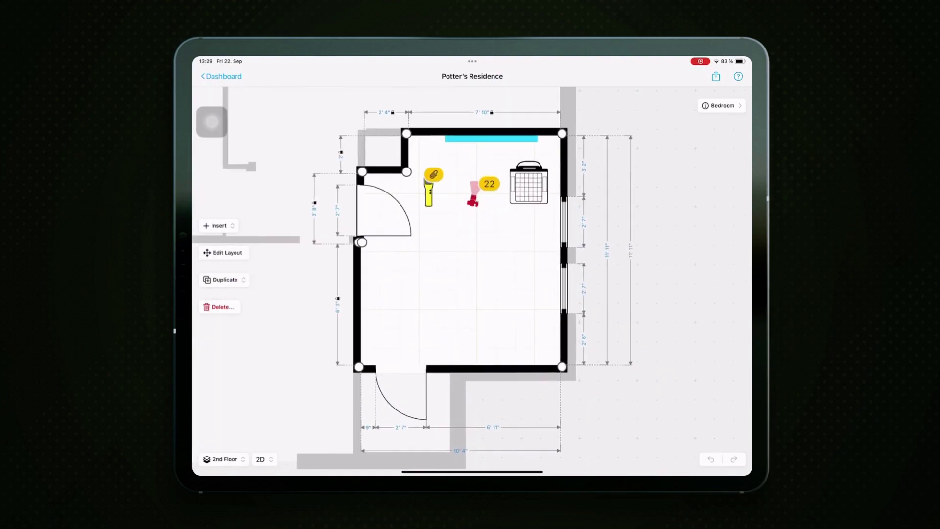
Examine the 2nd Floor bedroom's information and the Humidity / Temp. Measure object's readings and custom inspection questions.
left_click(700, 106)
scroll(674, 274, "down", 5)
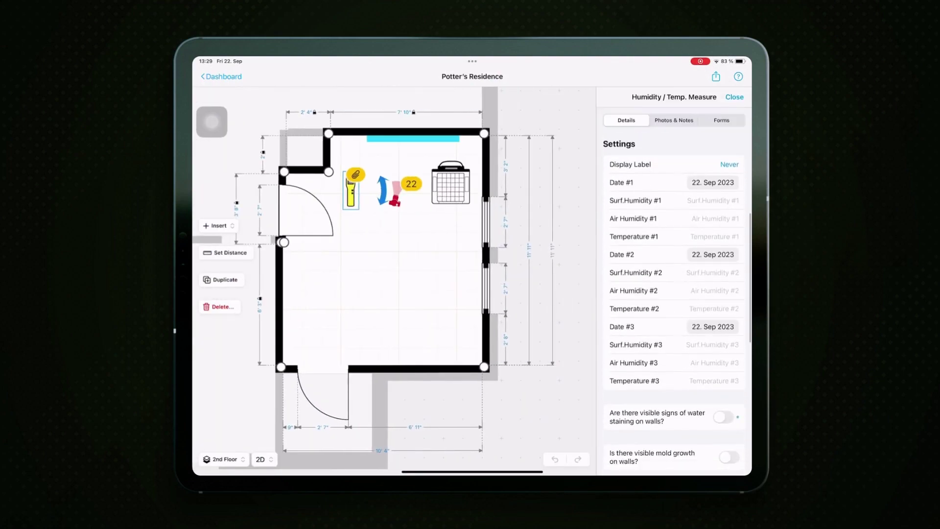
scroll(674, 274, "down", 5)
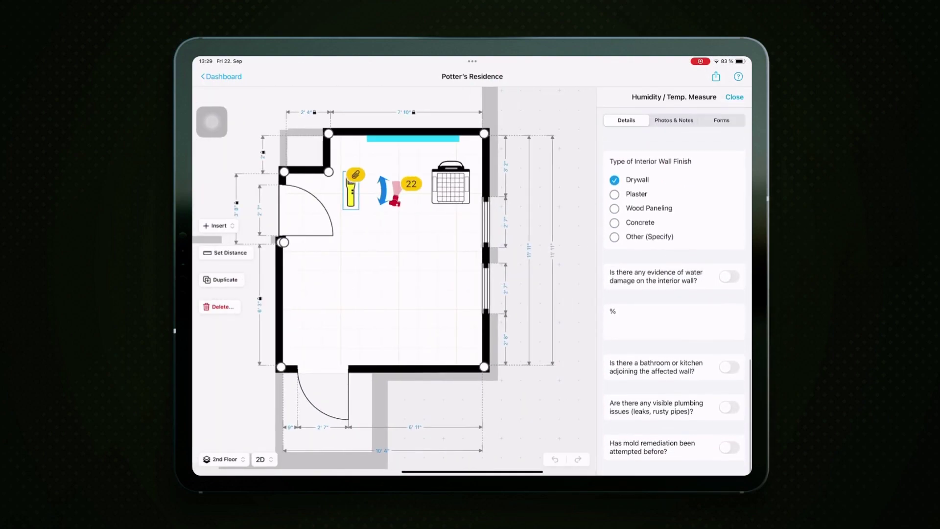
scroll(674, 275, "up", 2)
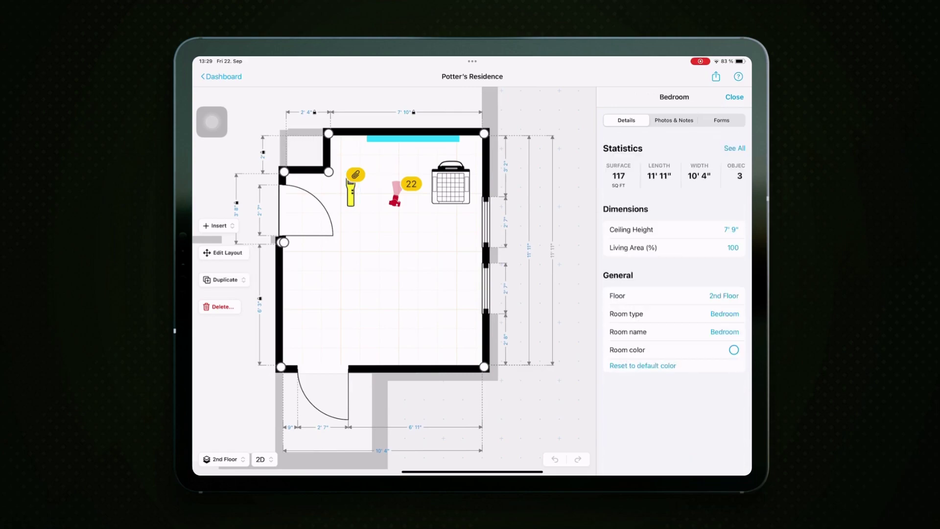